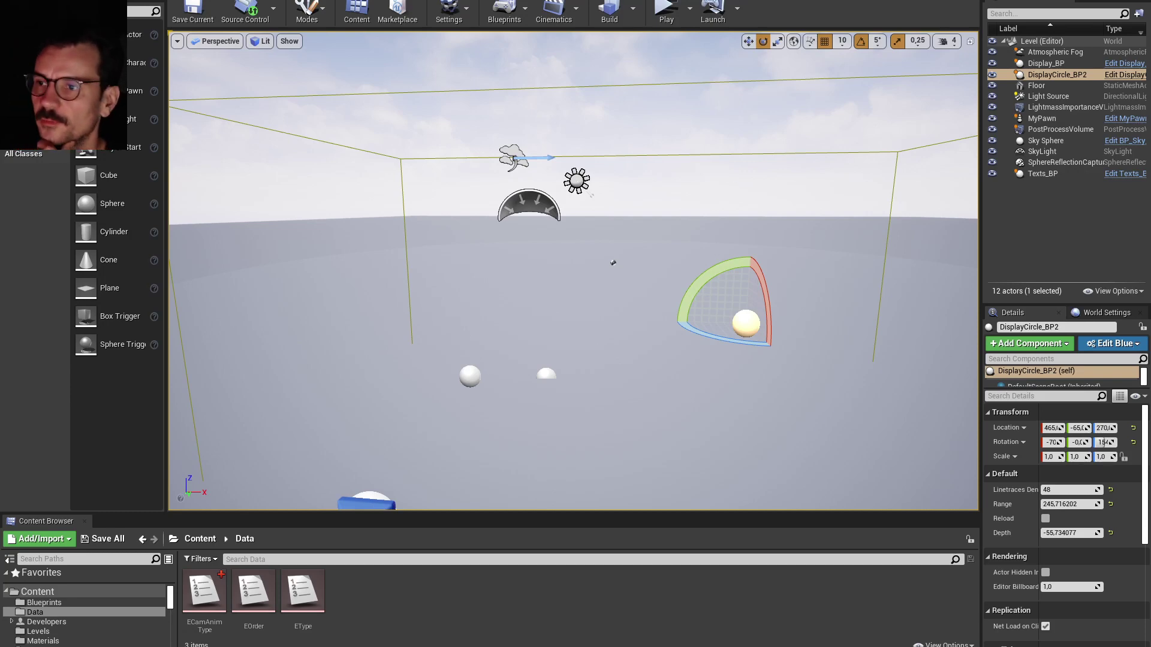
Step: Play the level, build the population bar chart, toggle ordering and sort by value, then animate the bars
left_click(666, 13)
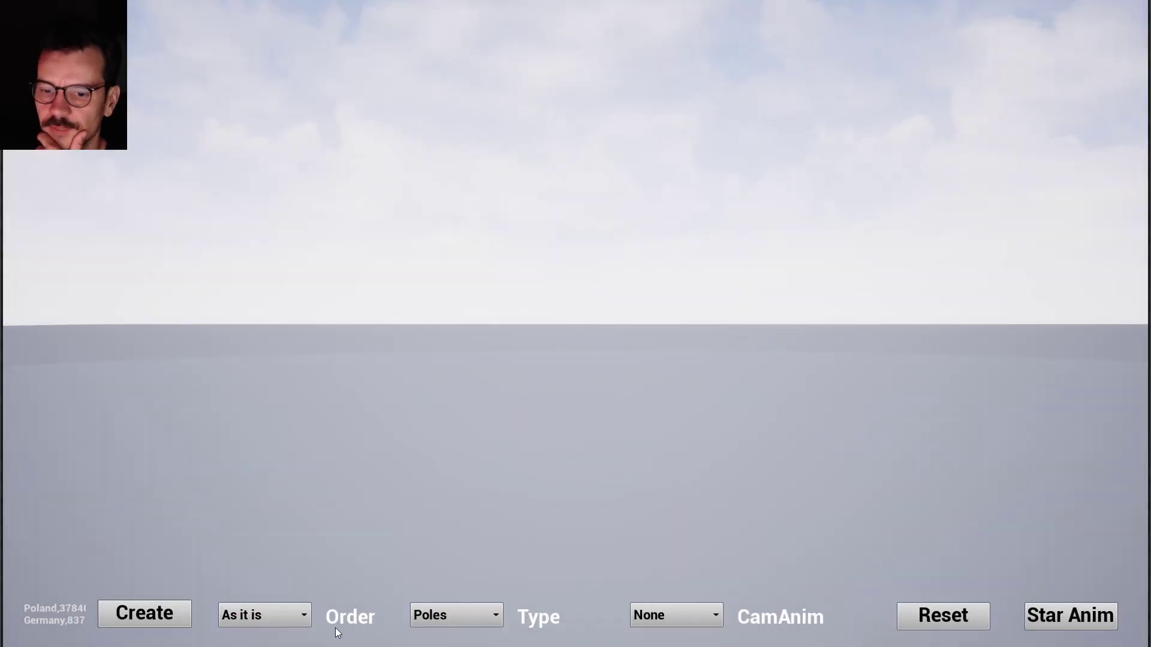
left_click(26, 611)
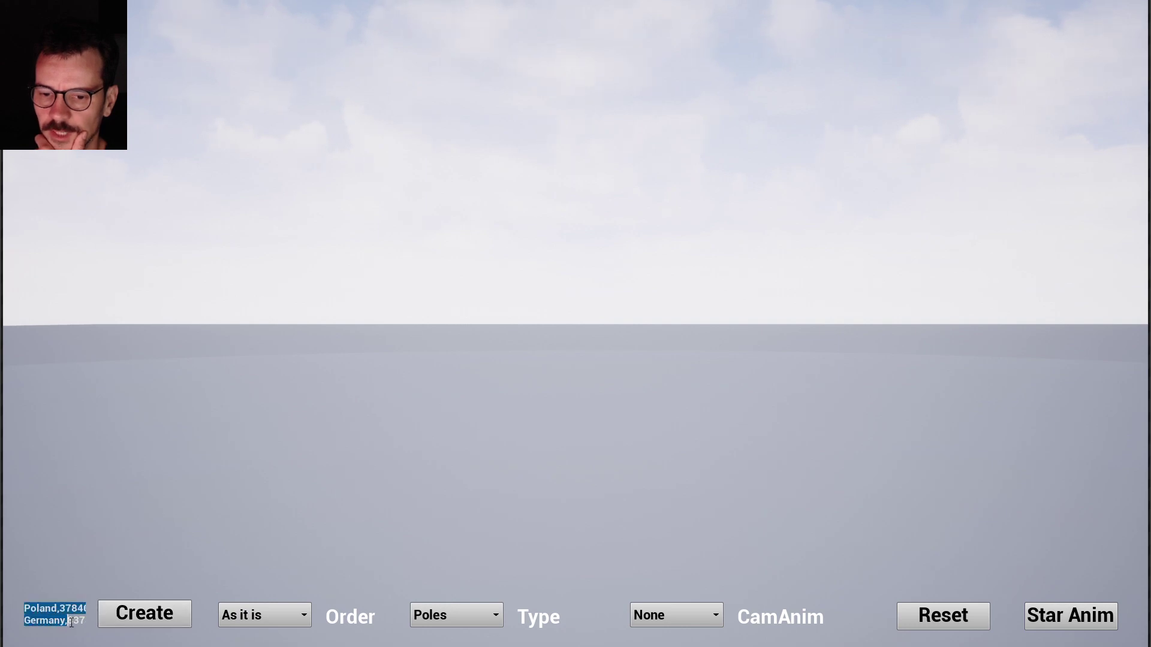
left_click(144, 614)
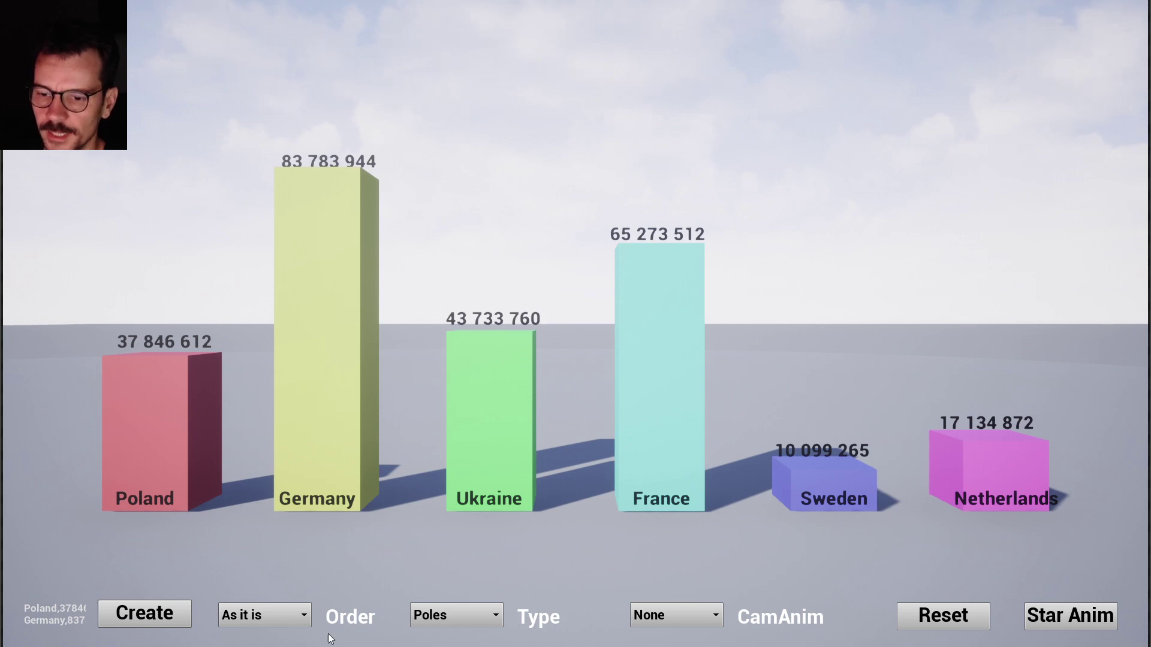
left_click(289, 617)
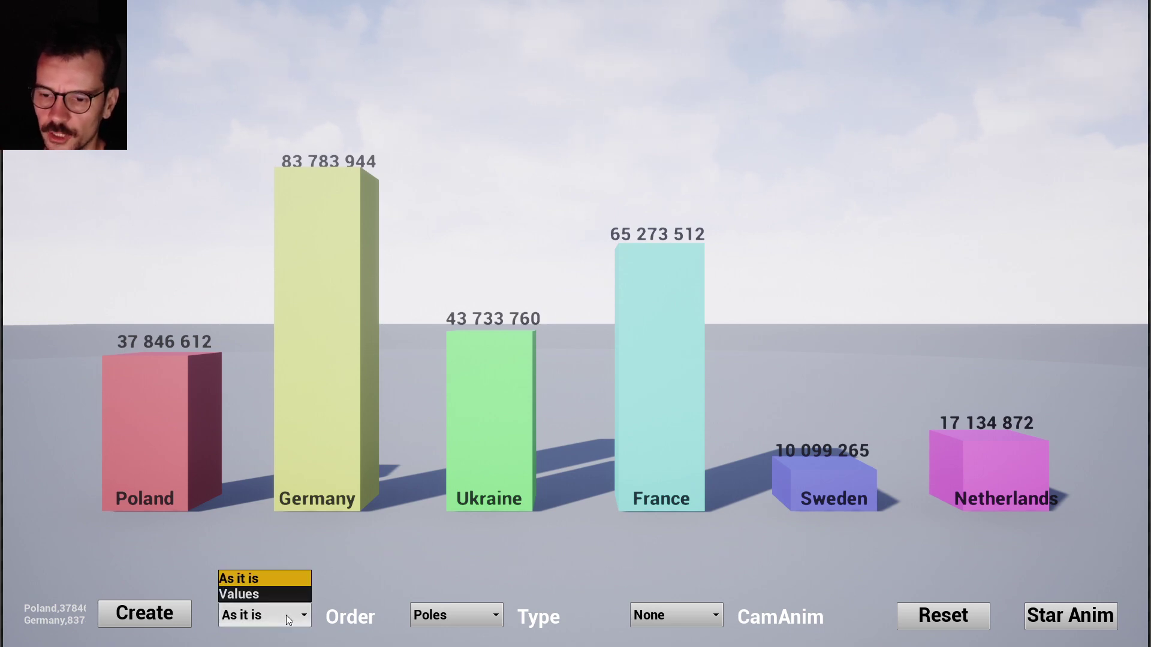
left_click(255, 596)
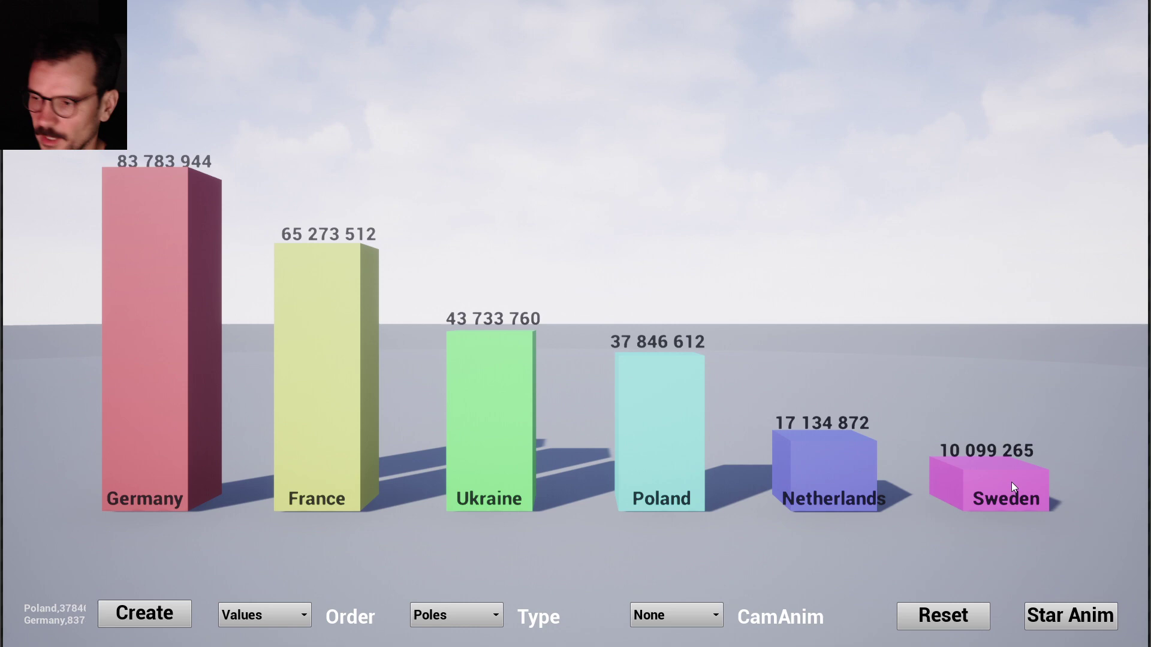
left_click(262, 616)
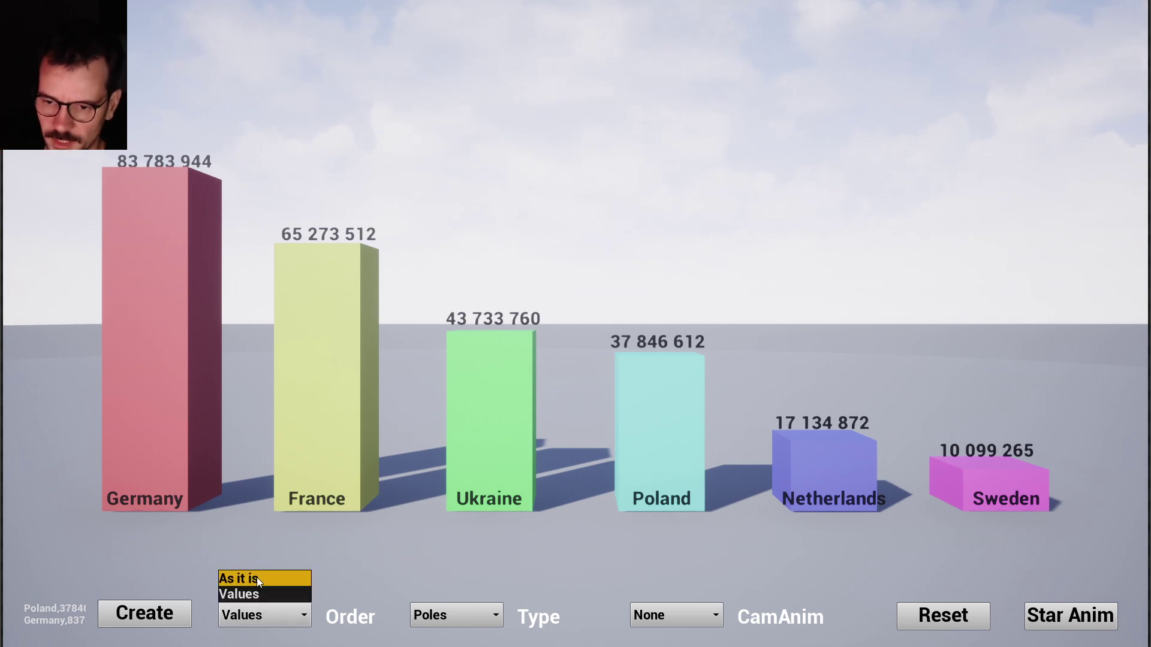
left_click(257, 580)
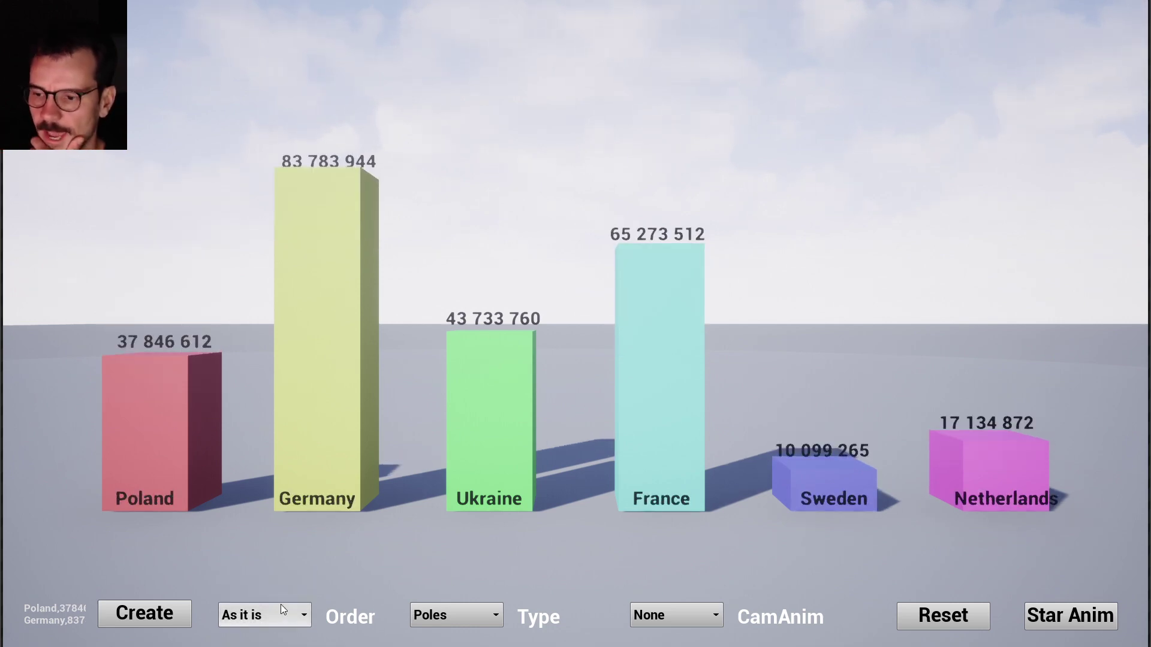
left_click(261, 616)
left_click(240, 595)
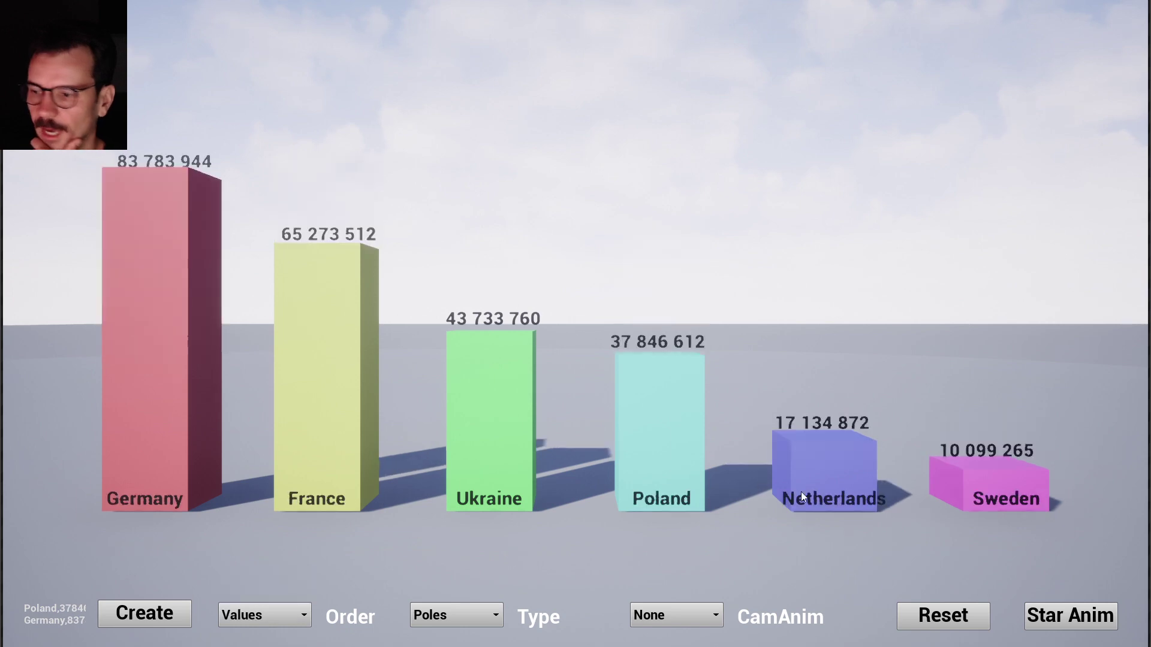
left_click(1073, 624)
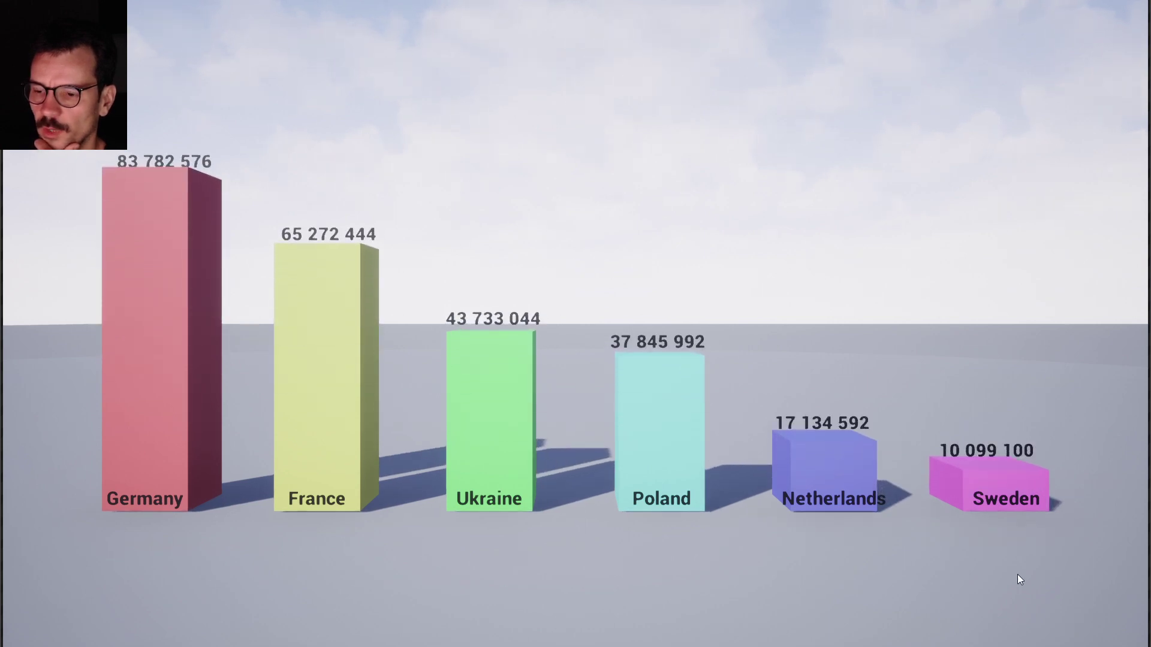
key("Escape")
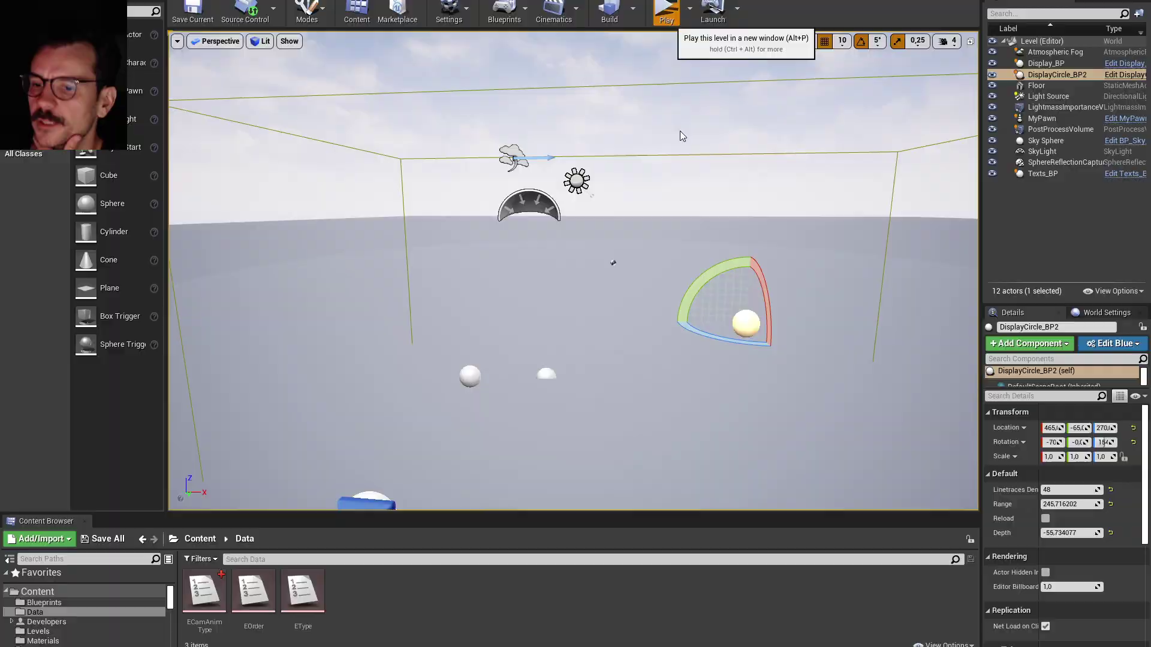
Step: Replay the level and animate the rebuilt chart with a left-to-right camera sweep
key("alt+p")
left_click(144, 614)
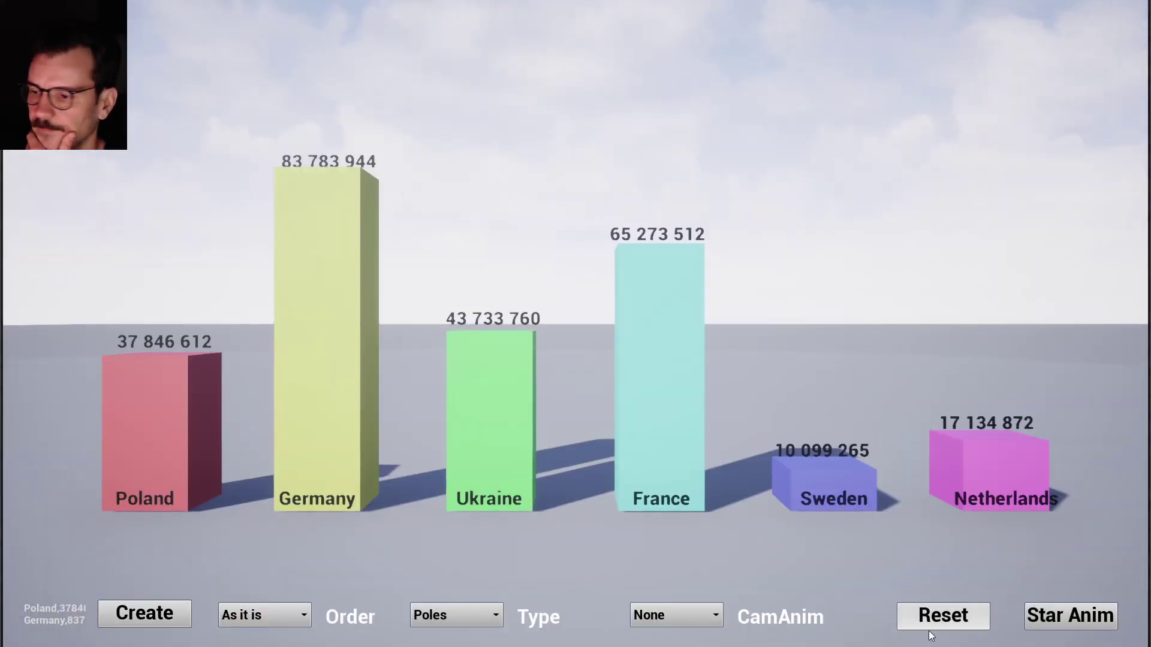
left_click(686, 618)
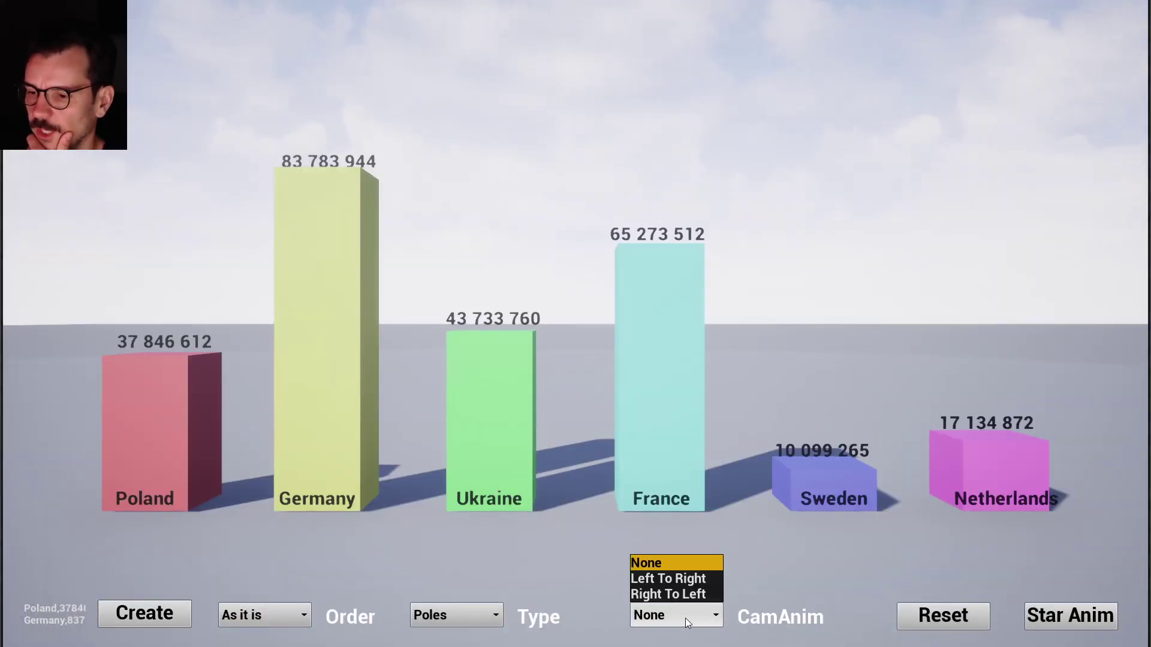
left_click(674, 581)
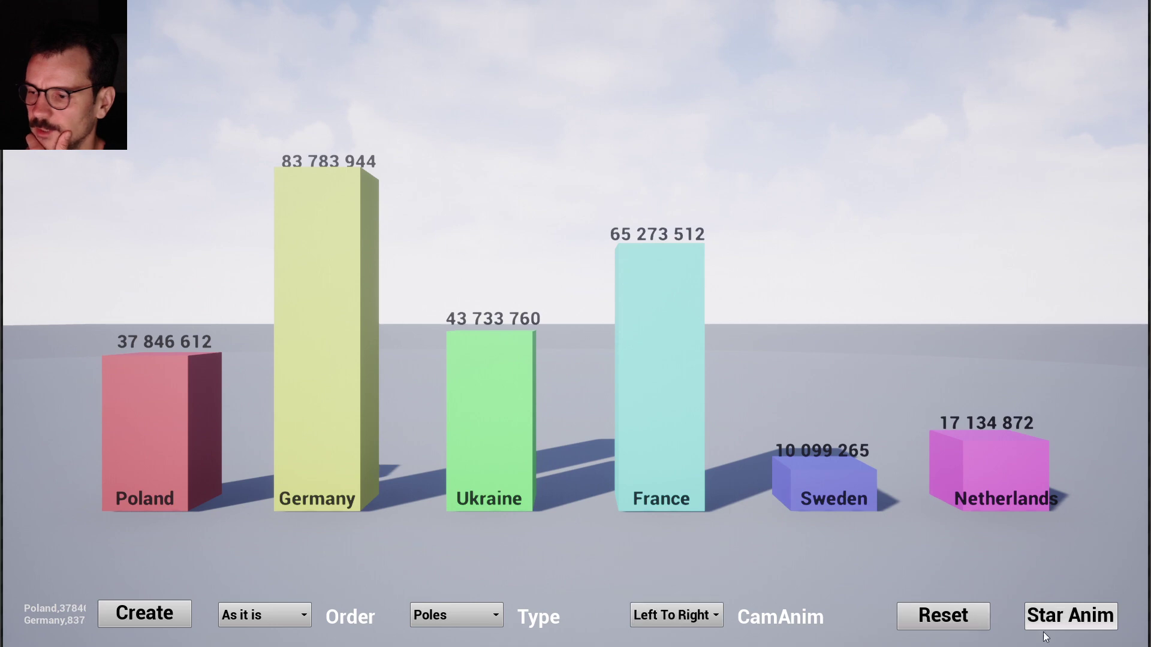
left_click(1070, 615)
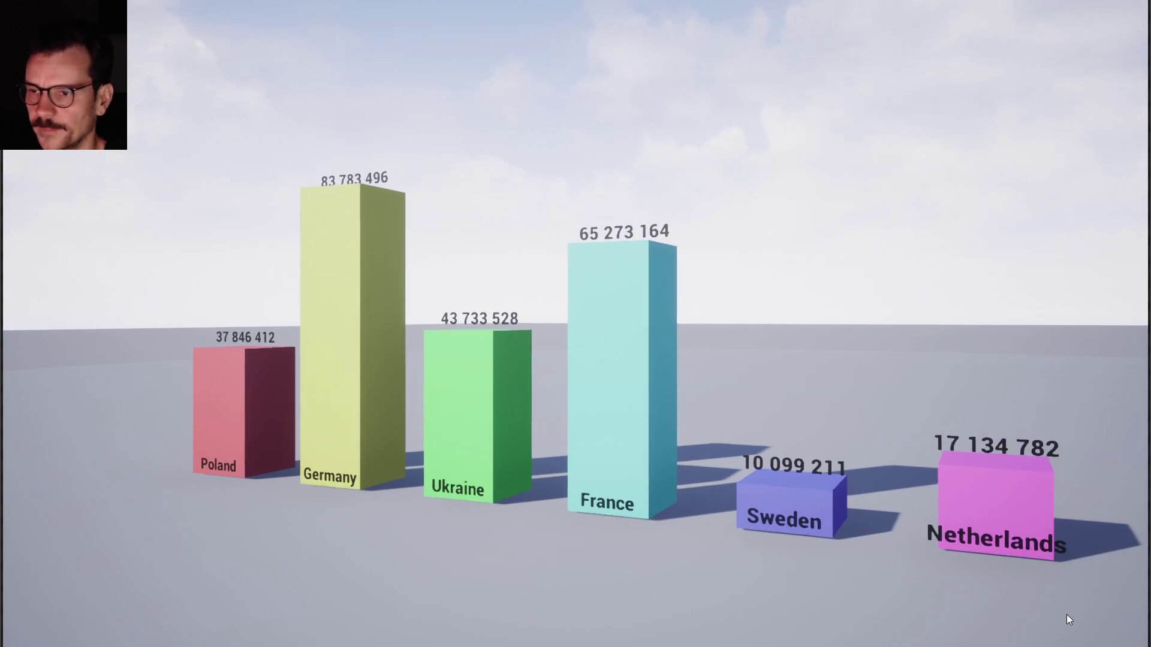
key("Escape")
Step: Replay again with bars sorted by value and a right-to-left camera sweep animation
left_click(666, 8)
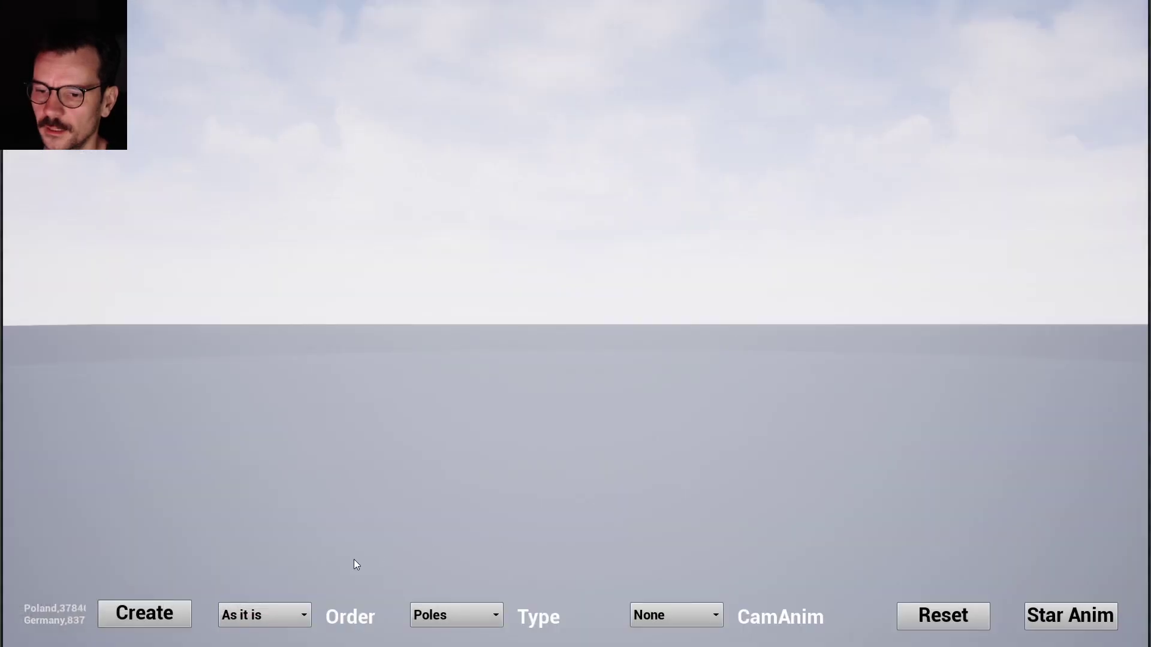
left_click(144, 614)
left_click(268, 615)
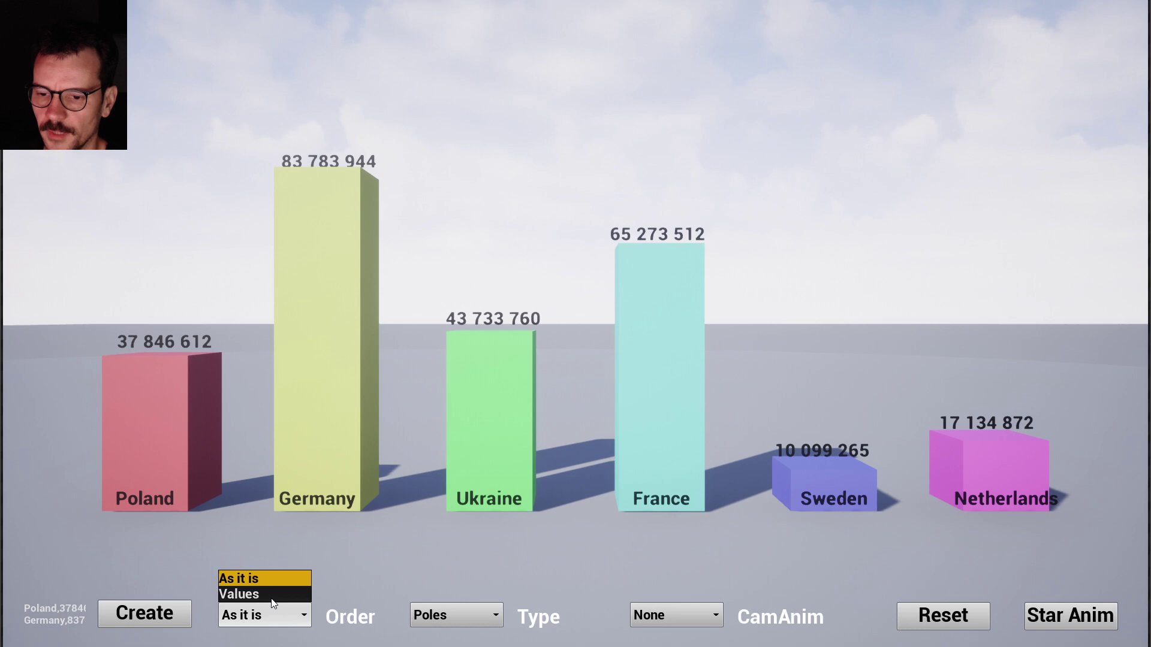
left_click(261, 585)
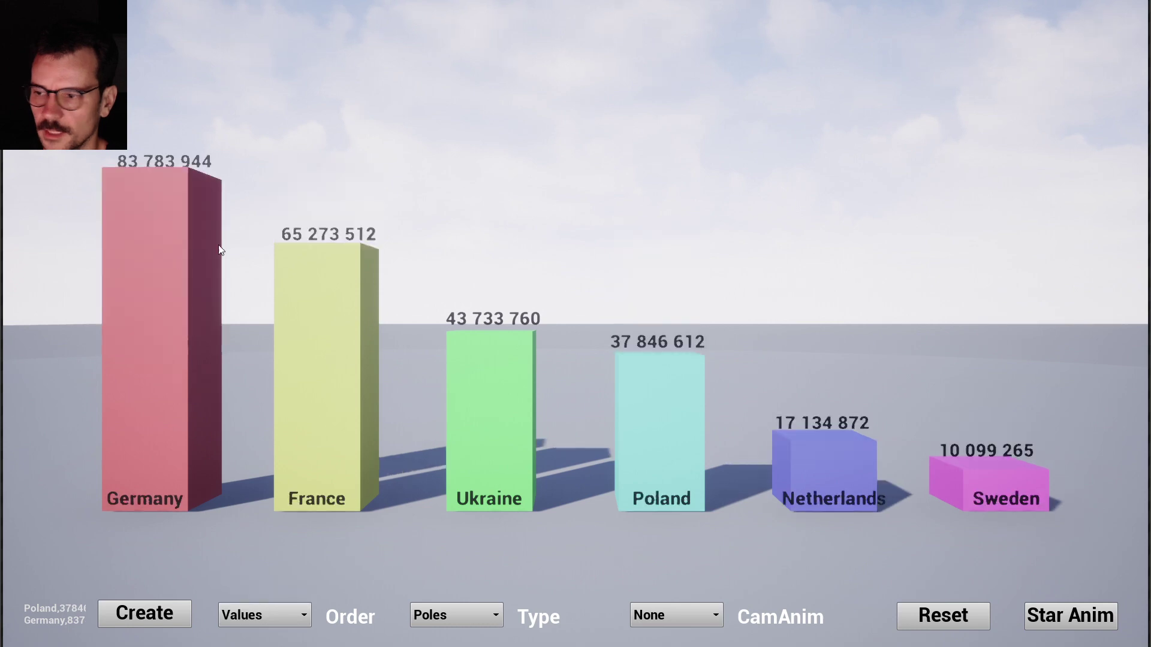
left_click(677, 615)
left_click(668, 595)
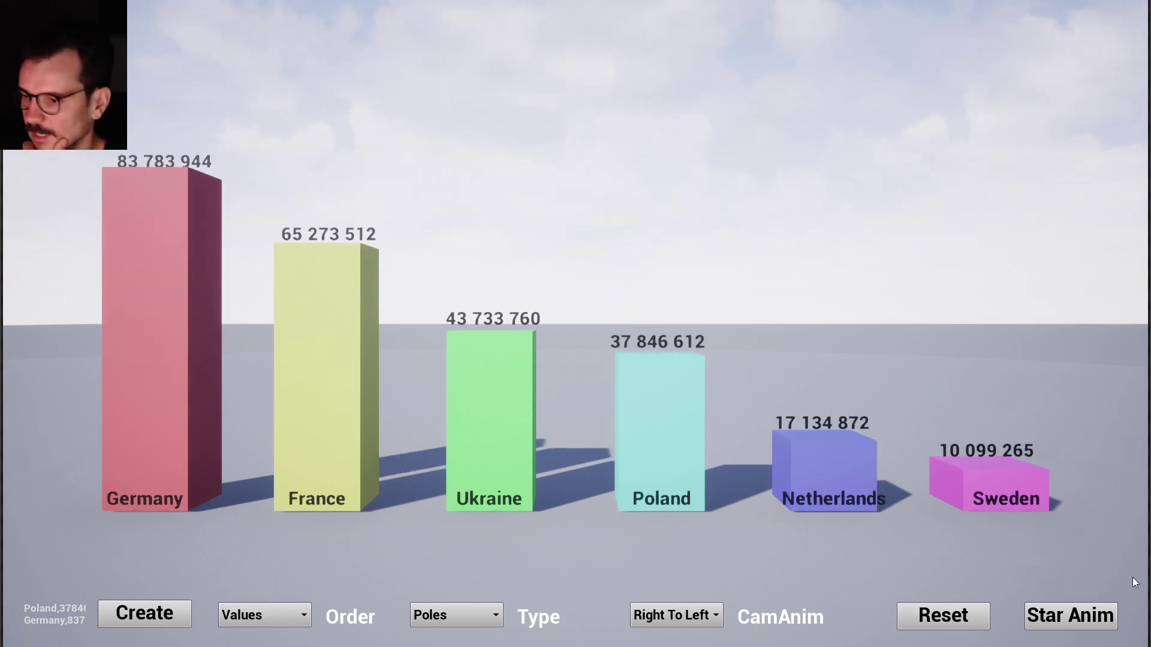
left_click(1058, 621)
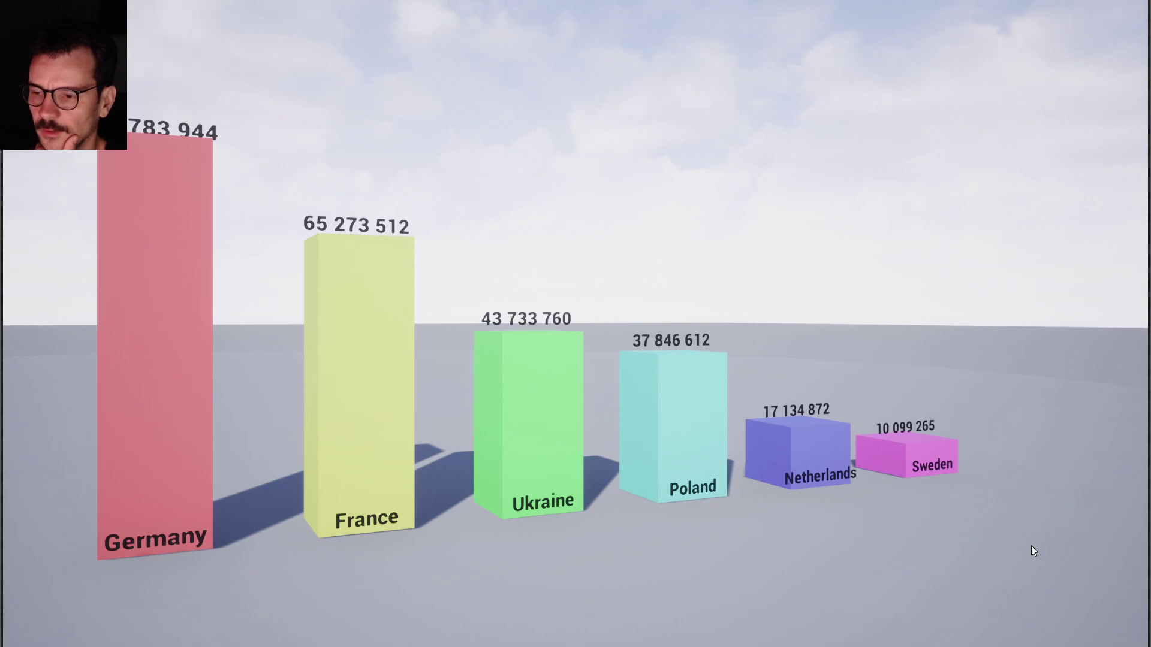
Step: Stop play, select and copy all nine country lines in the Notepad CSV, and return to the editor
key("Escape")
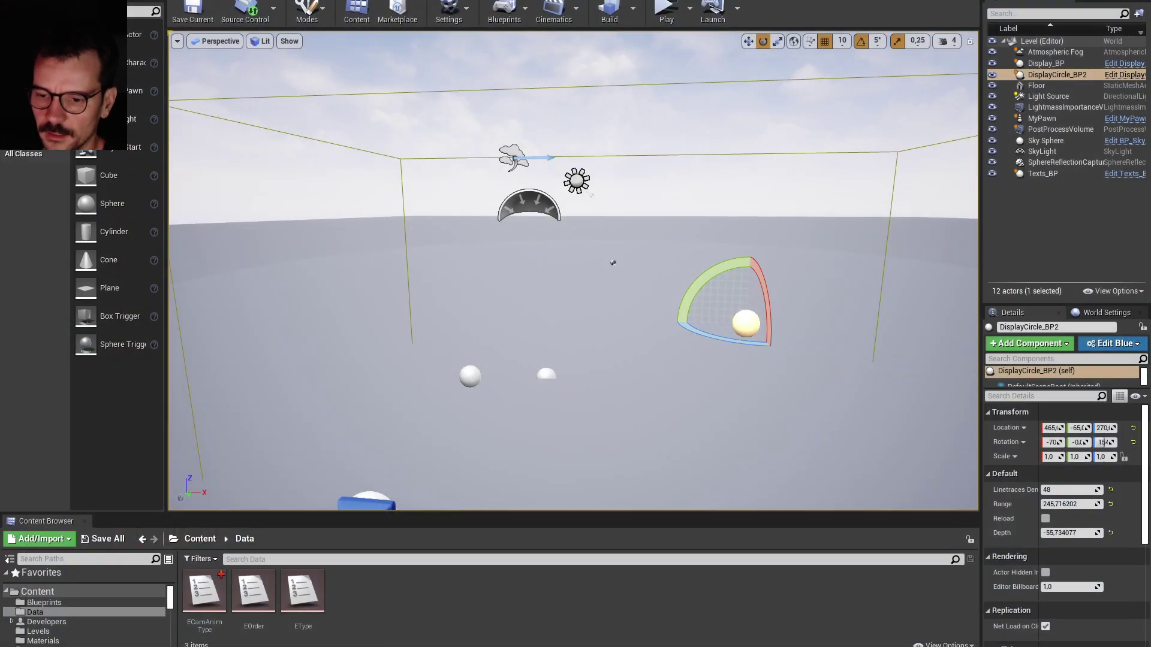
key("alt+Tab")
left_click_drag(402, 116, 668, 129)
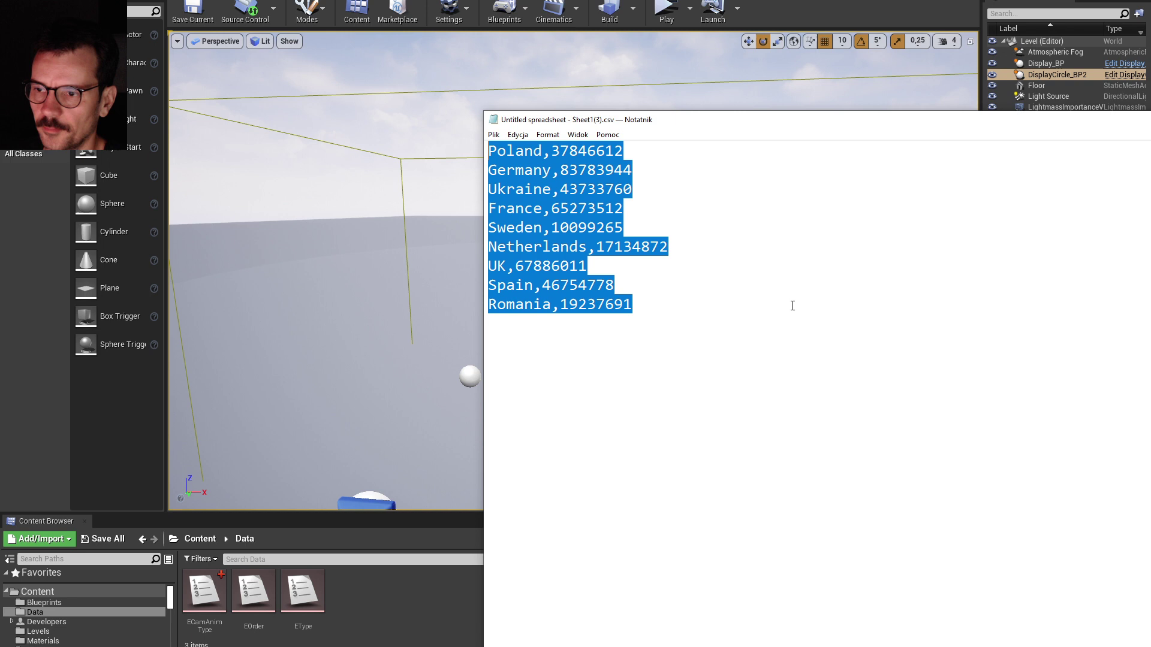
left_click(795, 320)
key("ctrl+a")
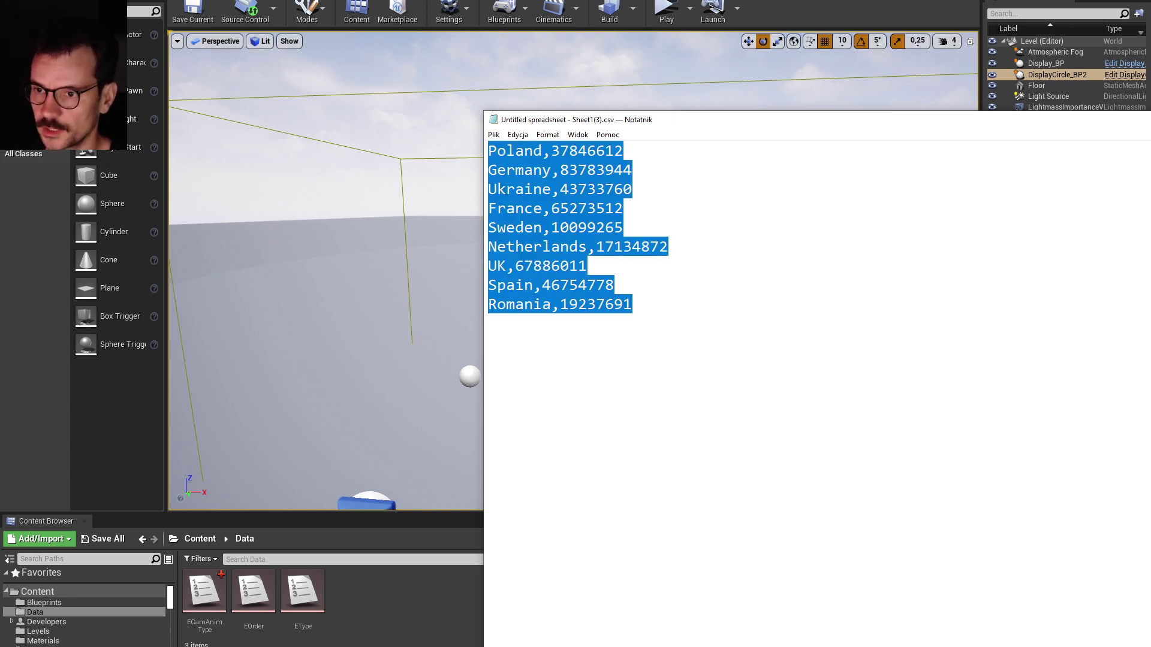
key("alt+Tab")
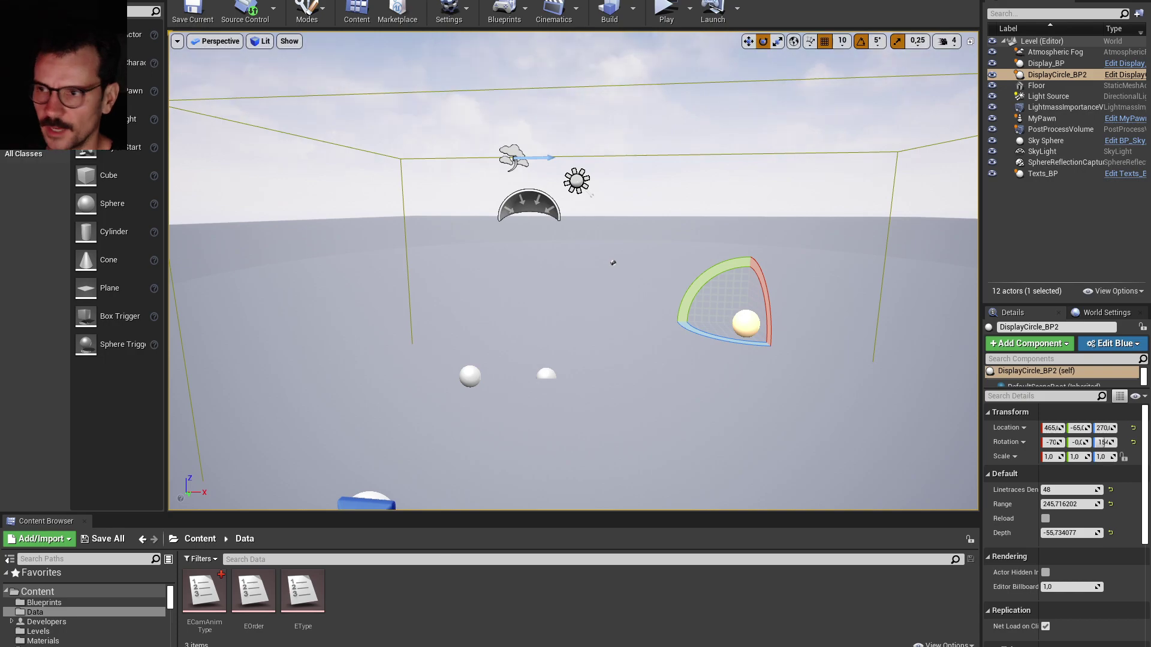
Step: Run the tool and build a bar chart from the pasted nine-country population list
left_click(666, 11)
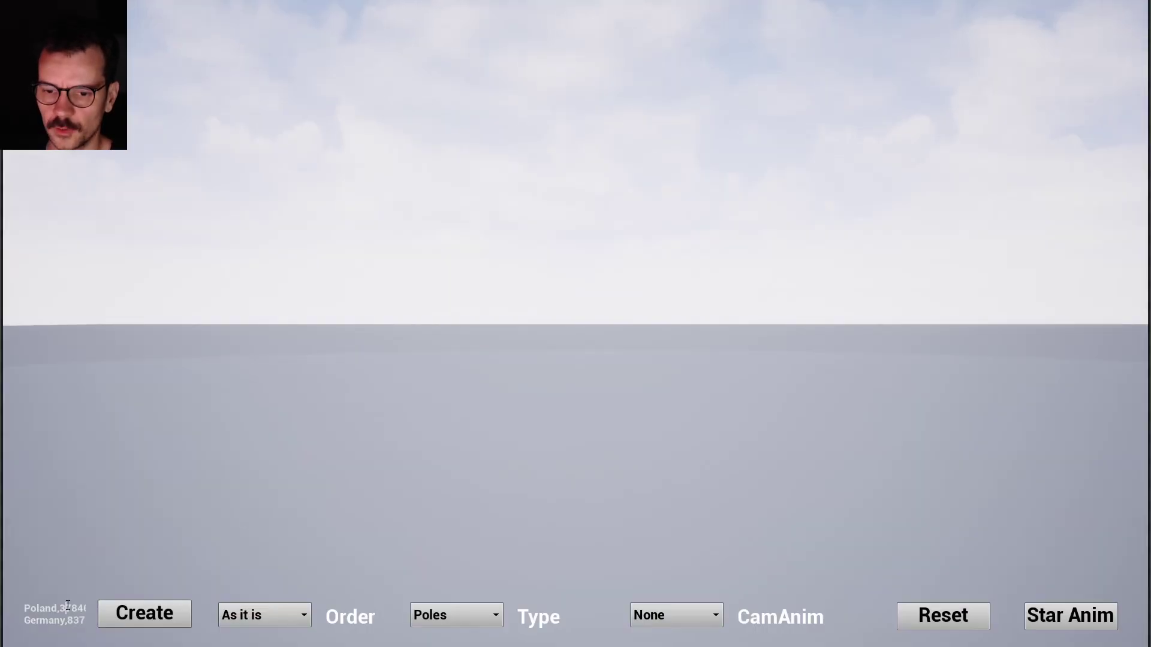
key("ctrl+a")
key("ctrl+v")
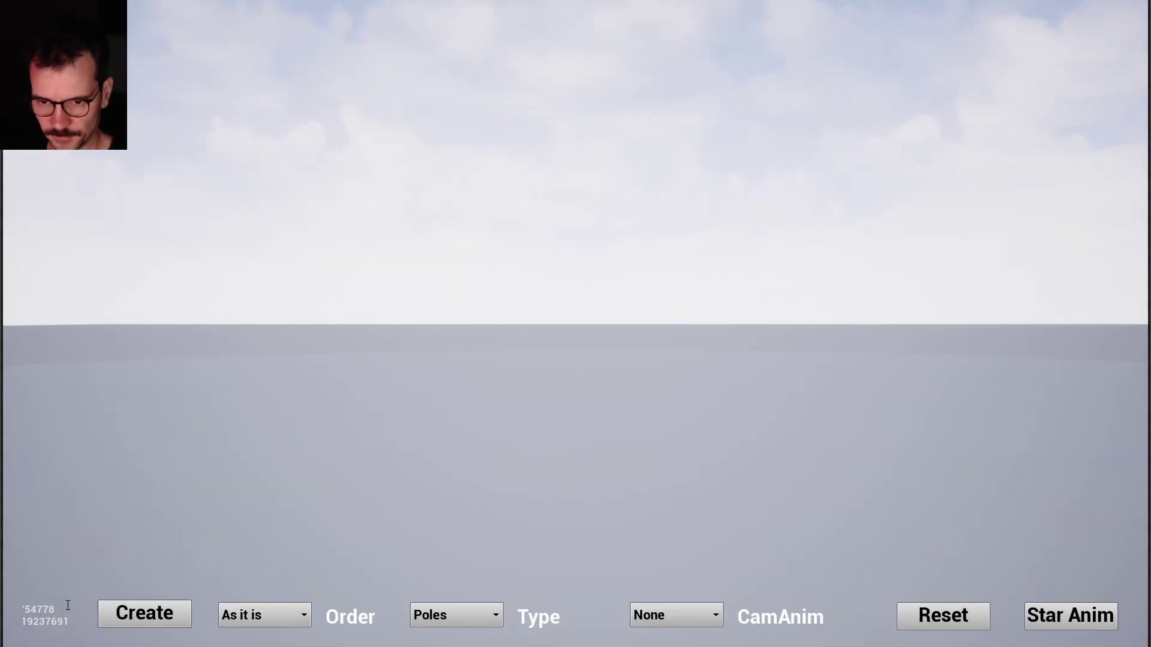
left_click(144, 614)
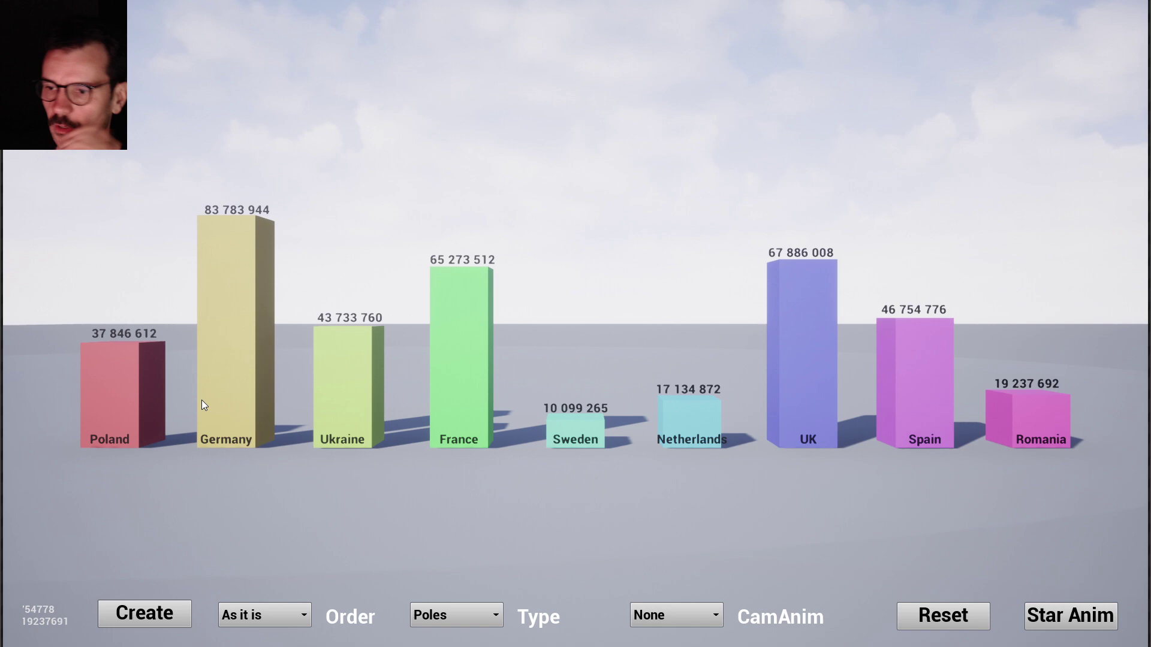
Step: Sort the bars by population value and set a left-to-right camera sweep
left_click(270, 615)
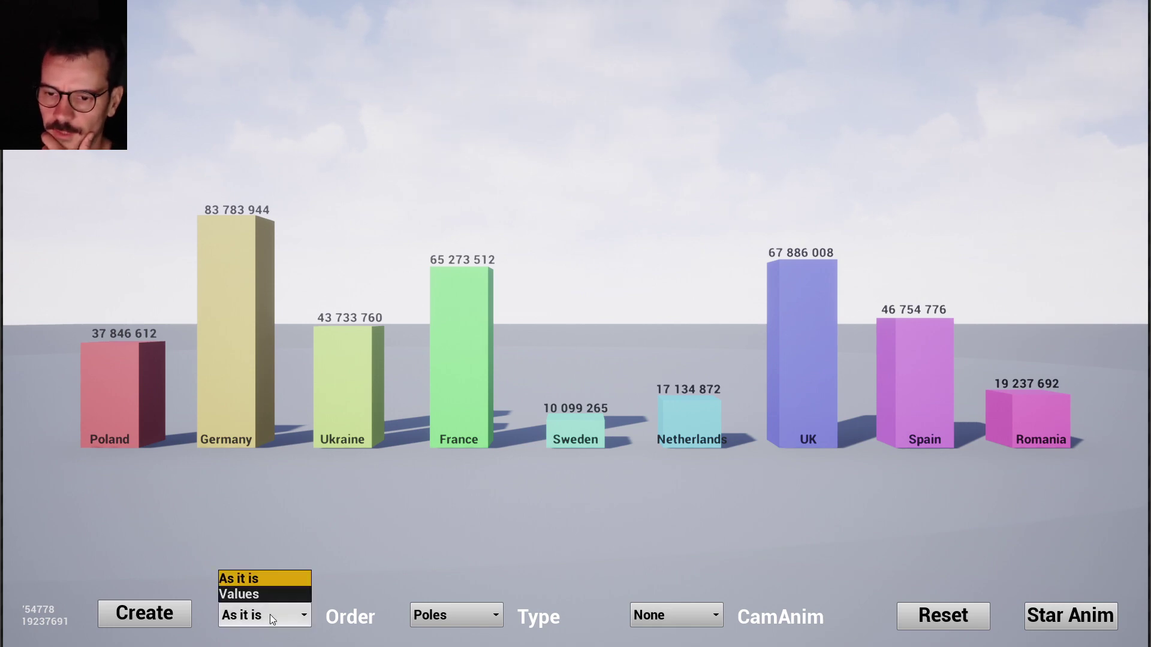
left_click(255, 594)
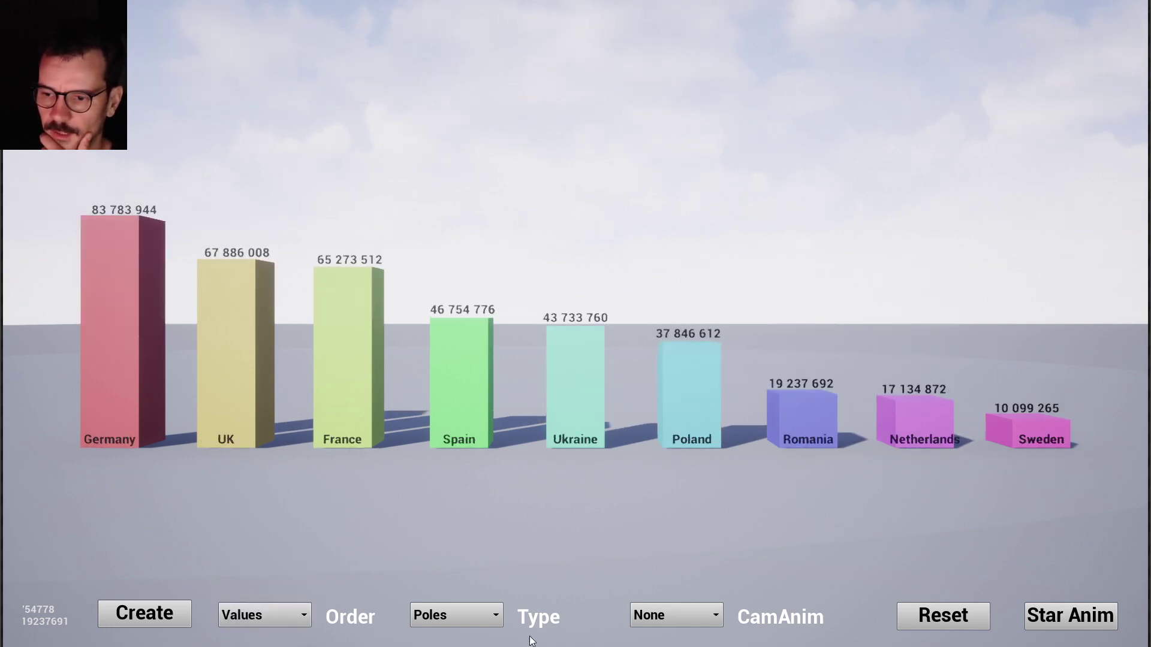
left_click(677, 615)
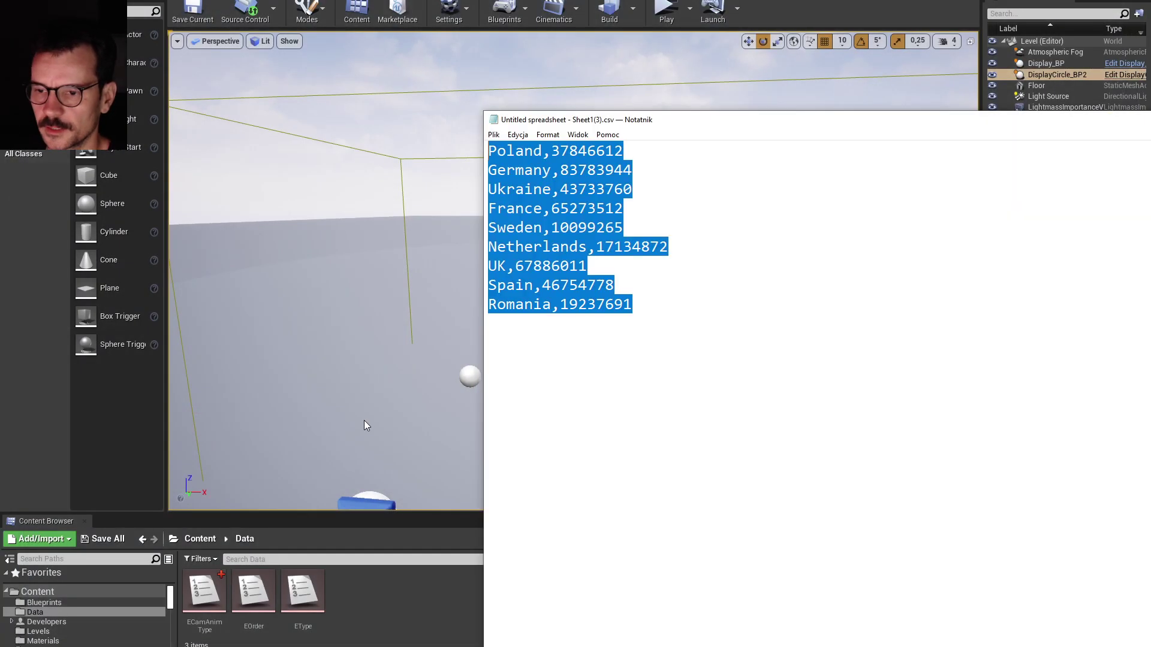
Step: Copy the Poland to France lines from the CSV and chart those four countries as bars
left_click(643, 247)
left_click_drag(622, 210, 488, 150)
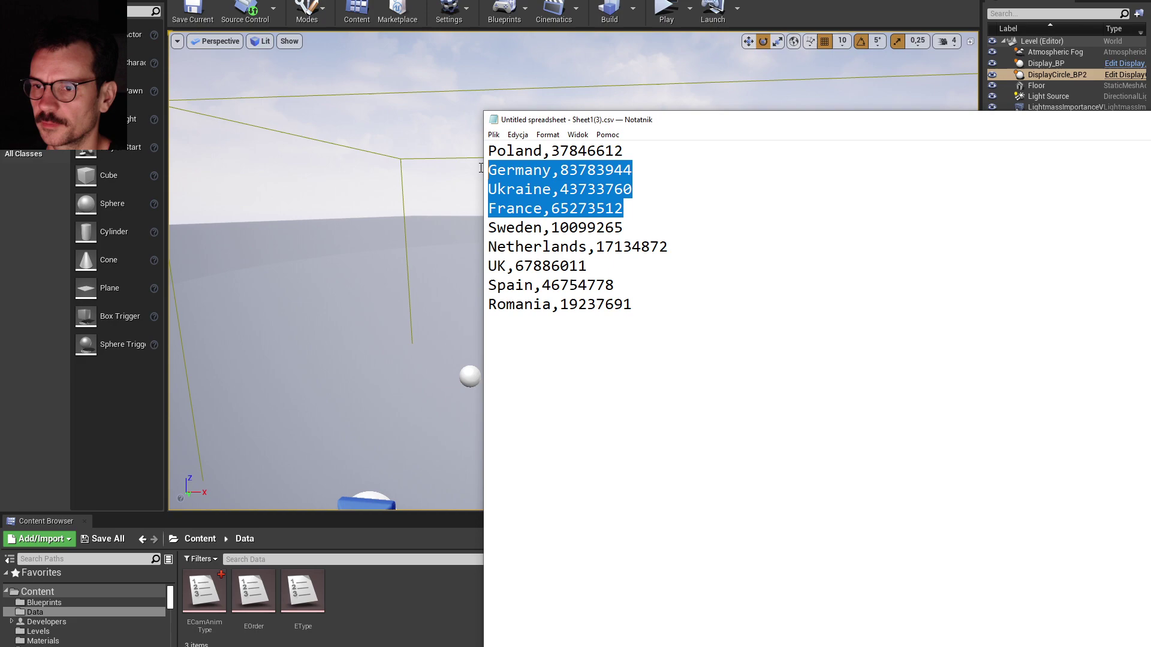
key("alt+Tab")
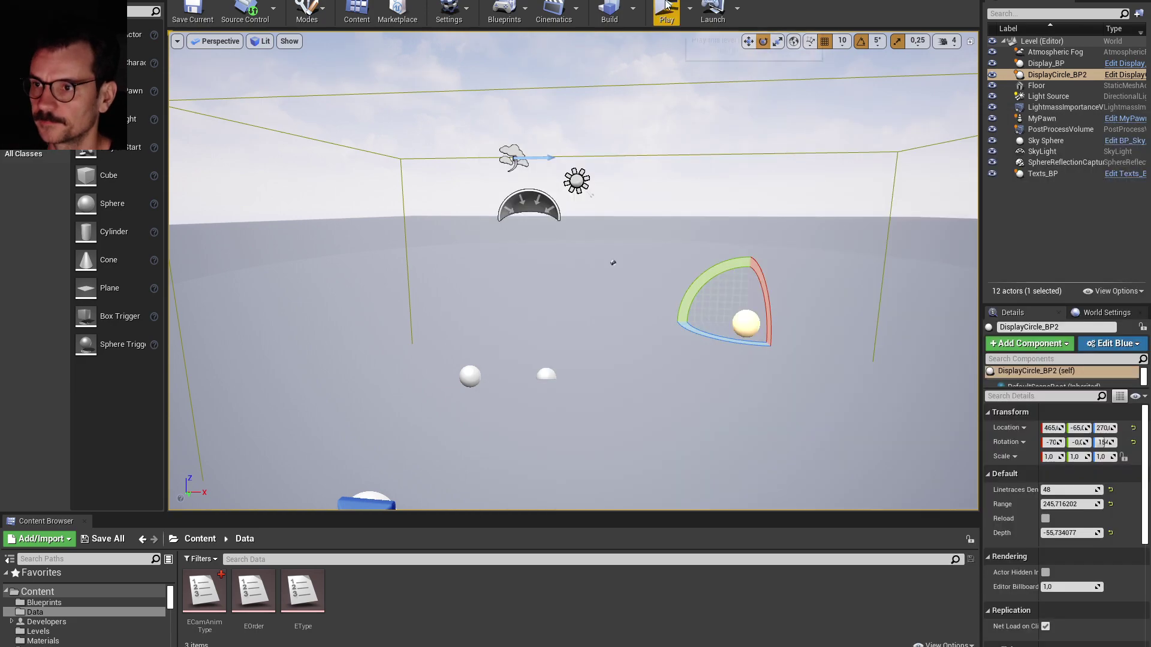
left_click(665, 10)
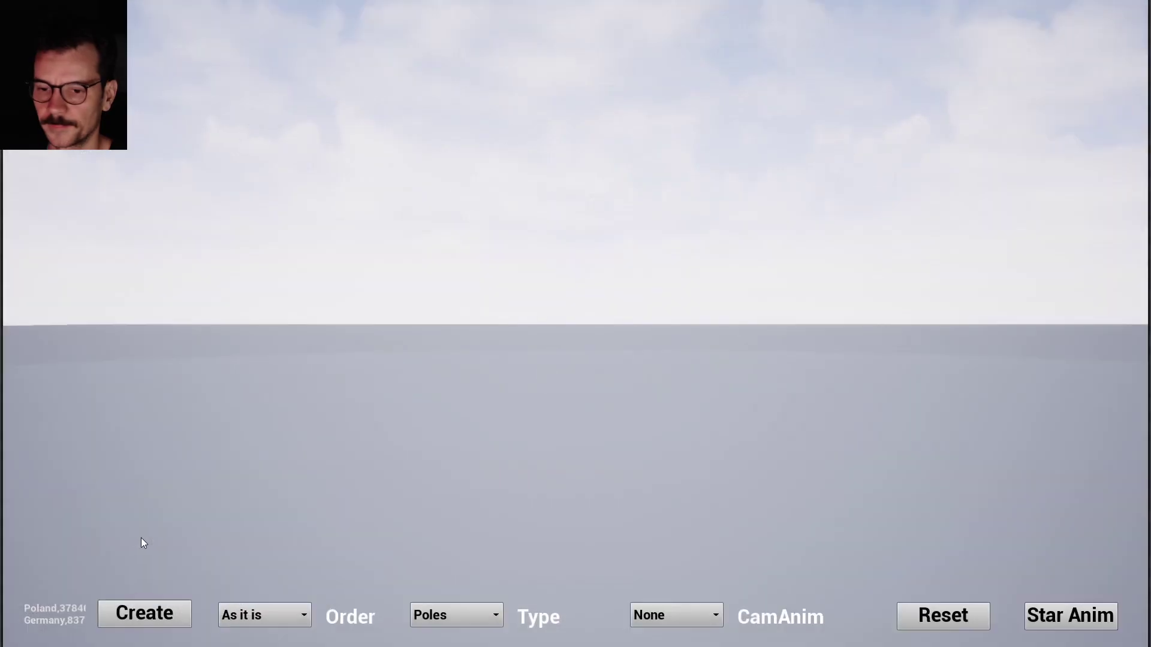
left_click(79, 612)
key("ctrl+a")
key("ctrl+v")
left_click(144, 613)
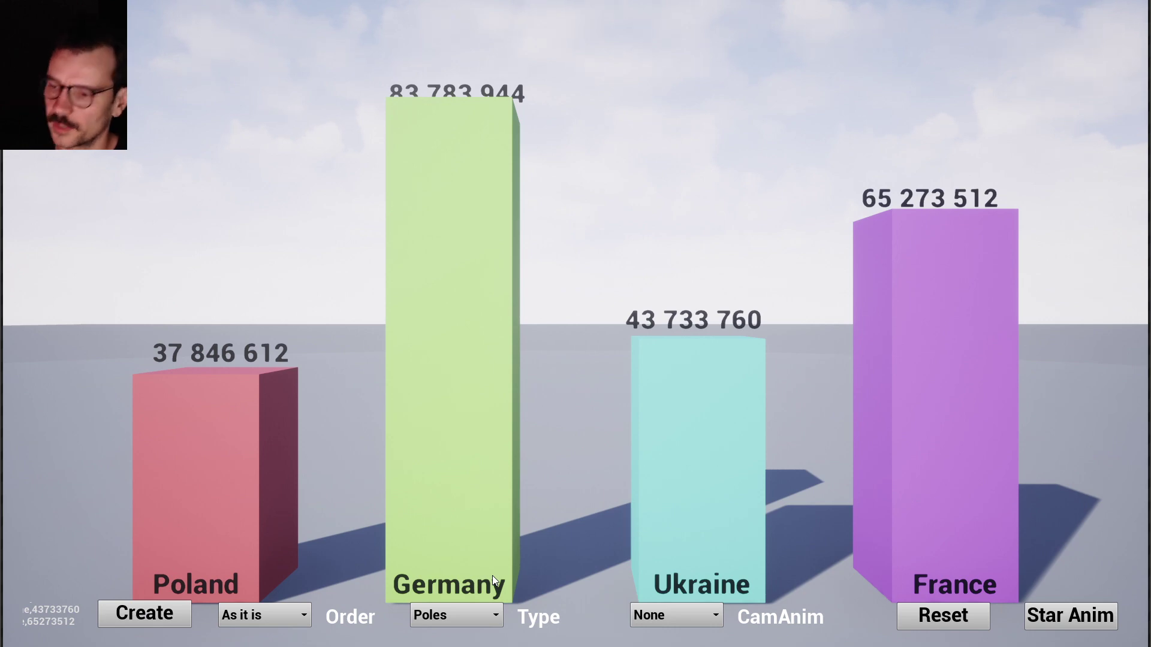
Step: Animate the four-country chart with a left-to-right camera sweep
left_click(670, 614)
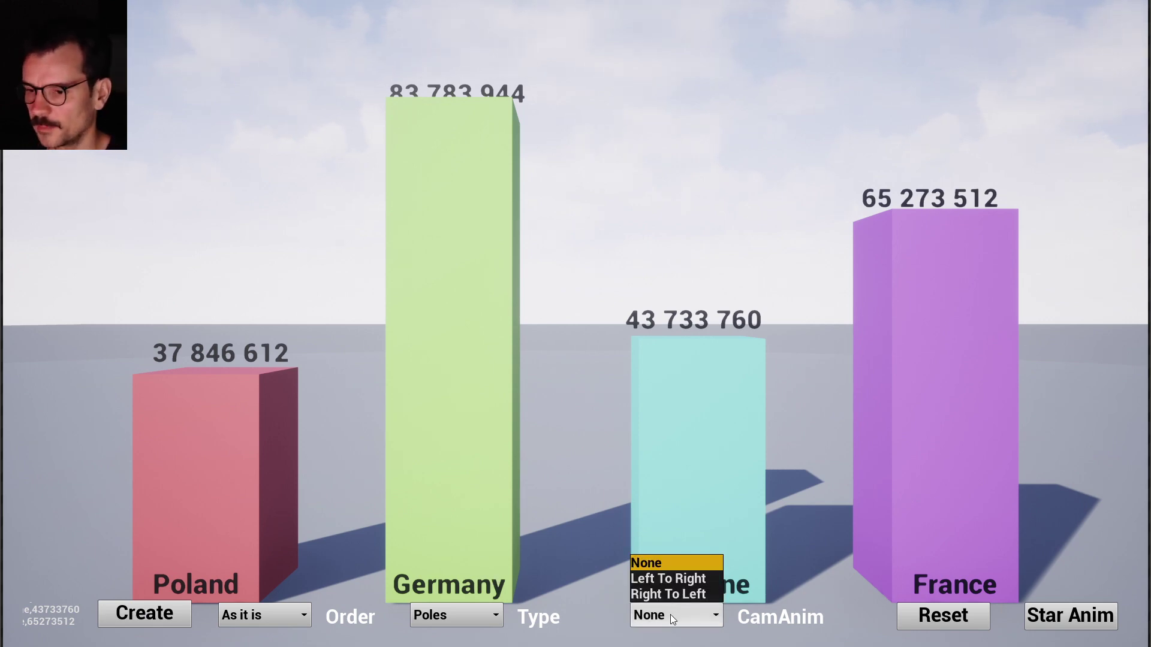
left_click(670, 580)
left_click(1070, 616)
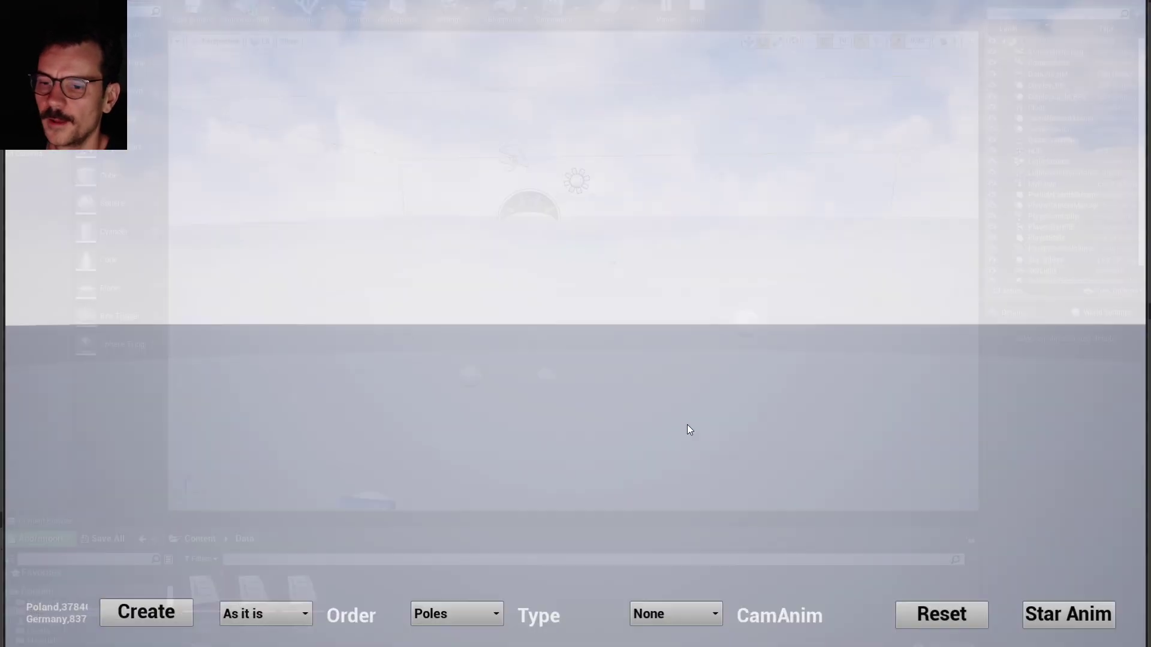
Step: Create the six-country chart and switch its type to Circle for a percentage pie chart
left_click(144, 613)
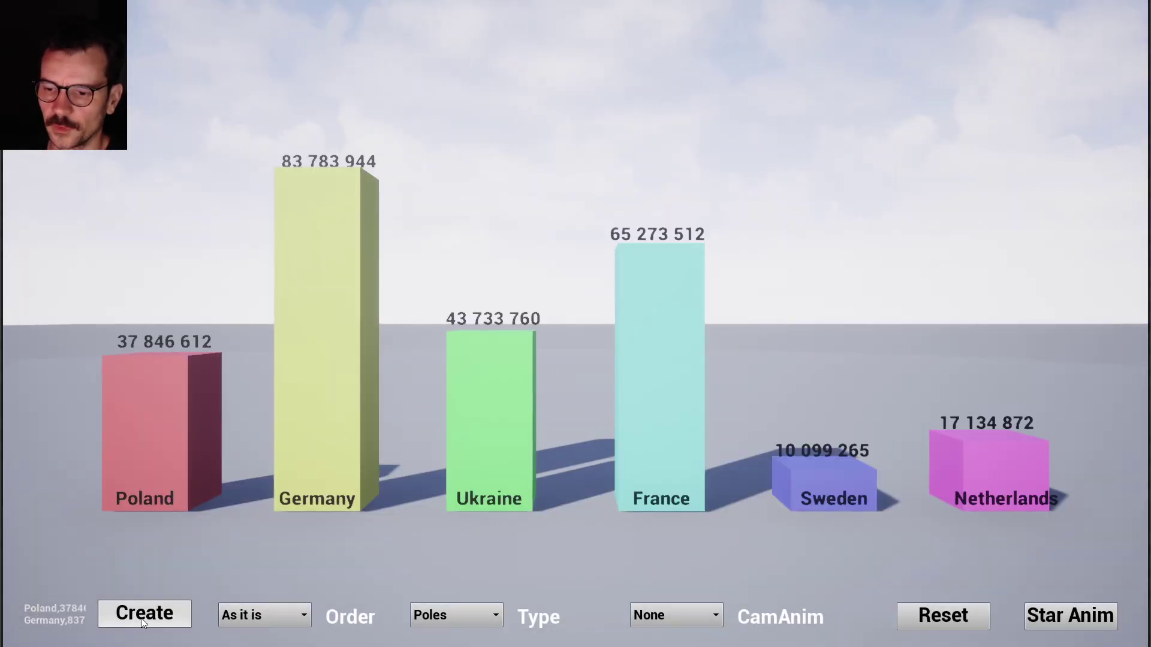
left_click(455, 616)
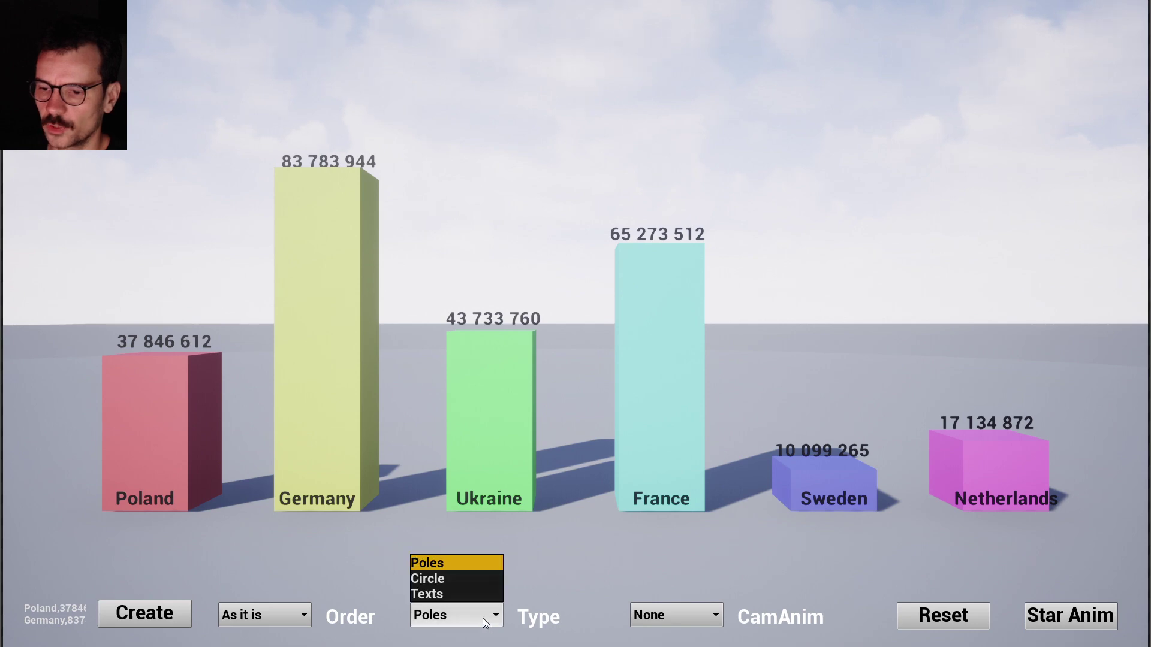
left_click(449, 582)
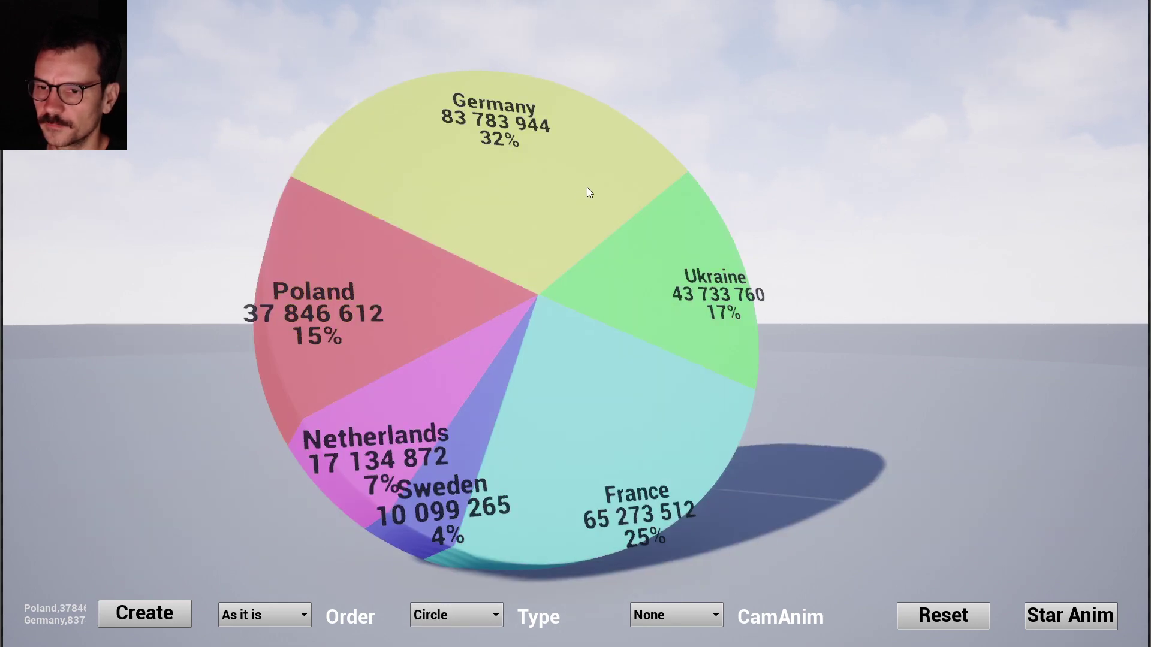